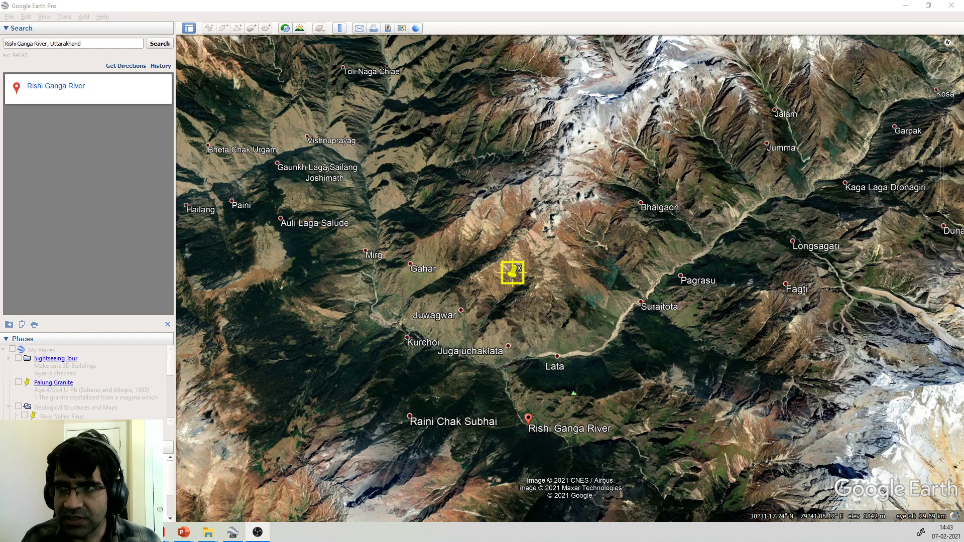
- Survey the terrain north of Rishi Ganga River and move the placemark onto the river valley just southwest of Jugajuchaklata
{"action": "left_click_drag", "start_coordinate": [512, 273], "coordinate": [518, 304]}
{"action": "scroll", "coordinate": [405, 297], "scroll_direction": "down", "scroll_amount": 2}
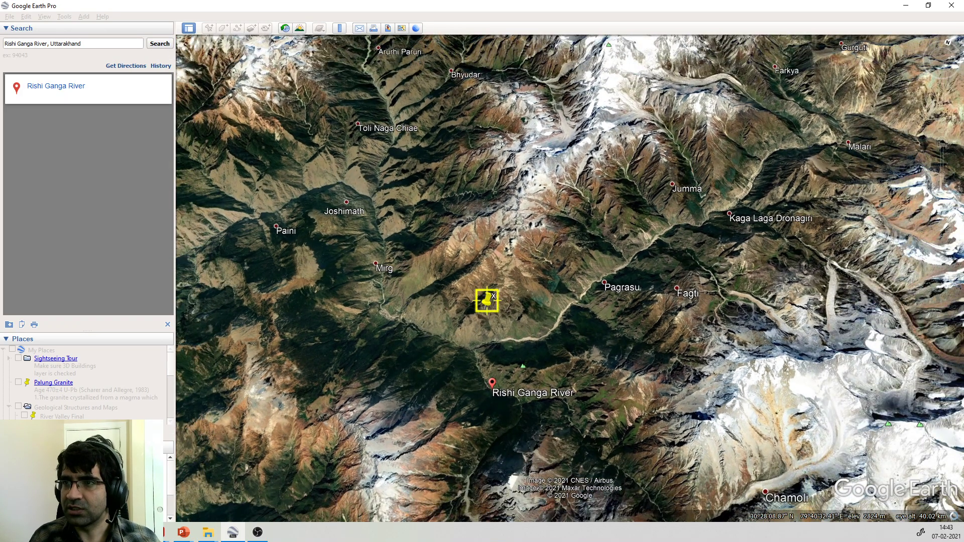
{"action": "left_click_drag", "start_coordinate": [462, 358], "coordinate": [538, 288]}
{"action": "scroll", "coordinate": [773, 371], "scroll_direction": "down", "scroll_amount": 3}
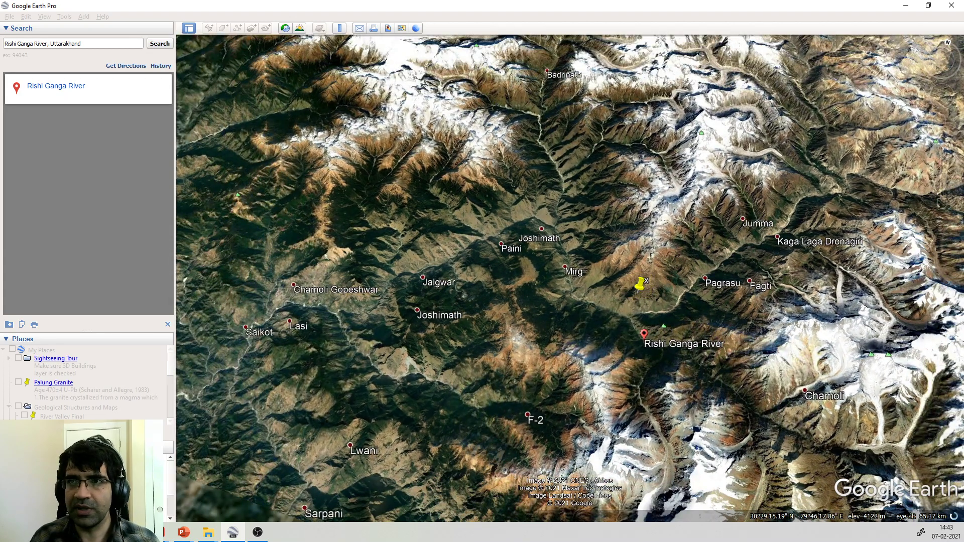
{"action": "scroll", "coordinate": [565, 317], "scroll_direction": "up", "scroll_amount": 3}
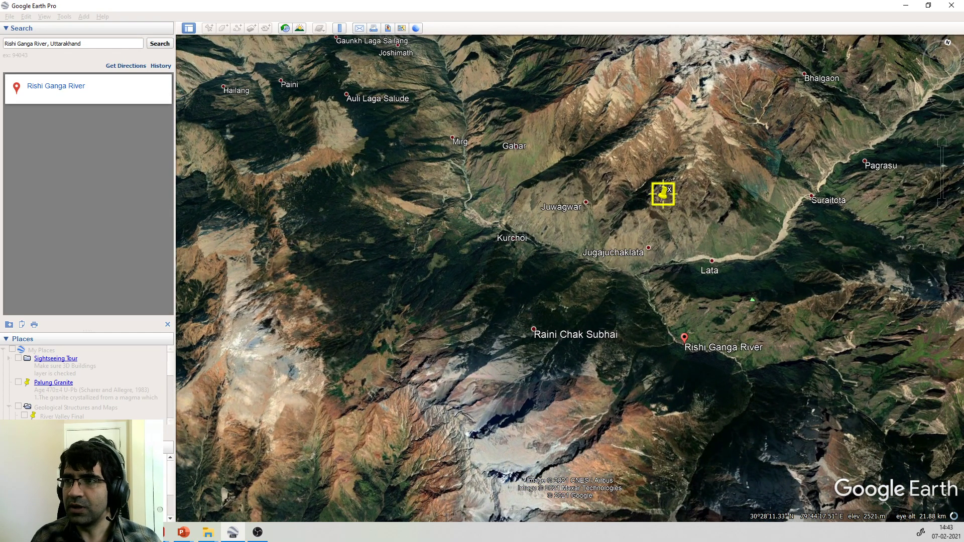
{"action": "scroll", "coordinate": [580, 171], "scroll_direction": "up", "scroll_amount": 2}
{"action": "scroll", "coordinate": [580, 171], "scroll_direction": "up", "scroll_amount": 3}
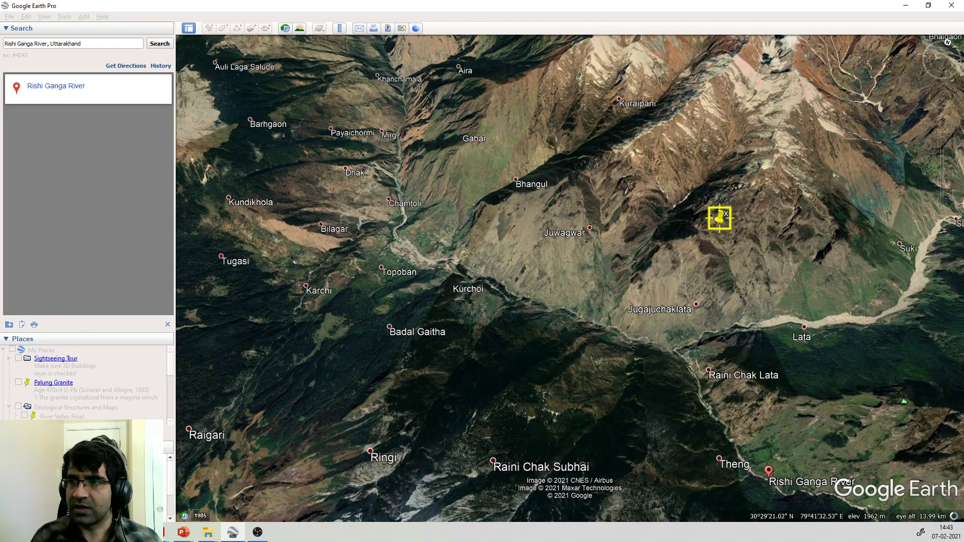
{"action": "left_click_drag", "start_coordinate": [720, 217], "coordinate": [628, 324]}
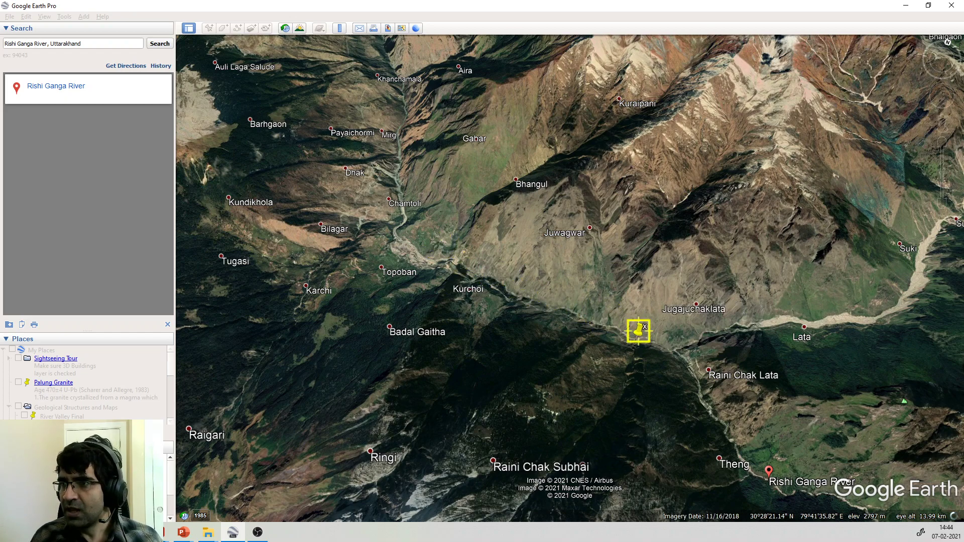
- Move the placemark upstream along the Rishi Ganga valley to just southeast of the Rishi Ganga River marker
{"action": "left_click_drag", "start_coordinate": [653, 382], "coordinate": [555, 351]}
{"action": "scroll", "coordinate": [557, 384], "scroll_direction": "down", "scroll_amount": 4}
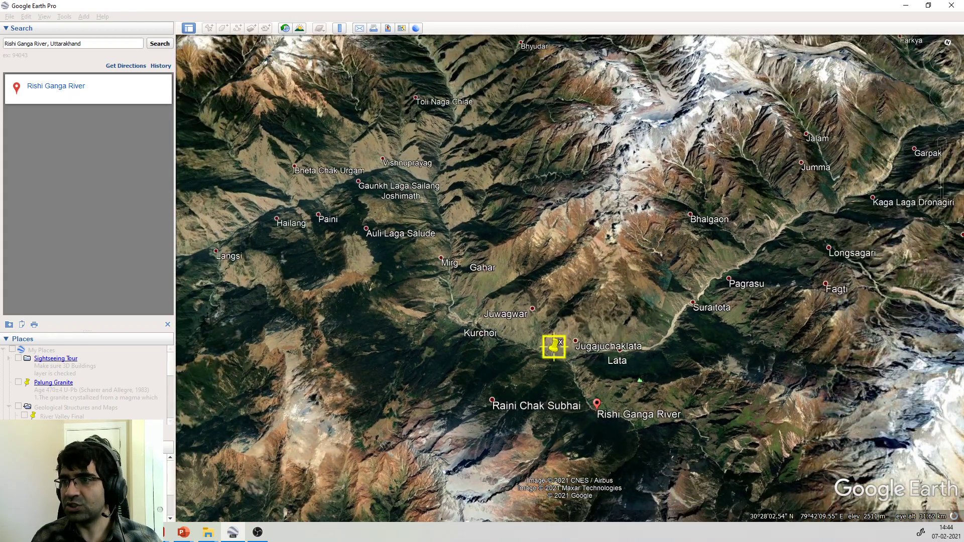
{"action": "scroll", "coordinate": [558, 384], "scroll_direction": "down", "scroll_amount": 2}
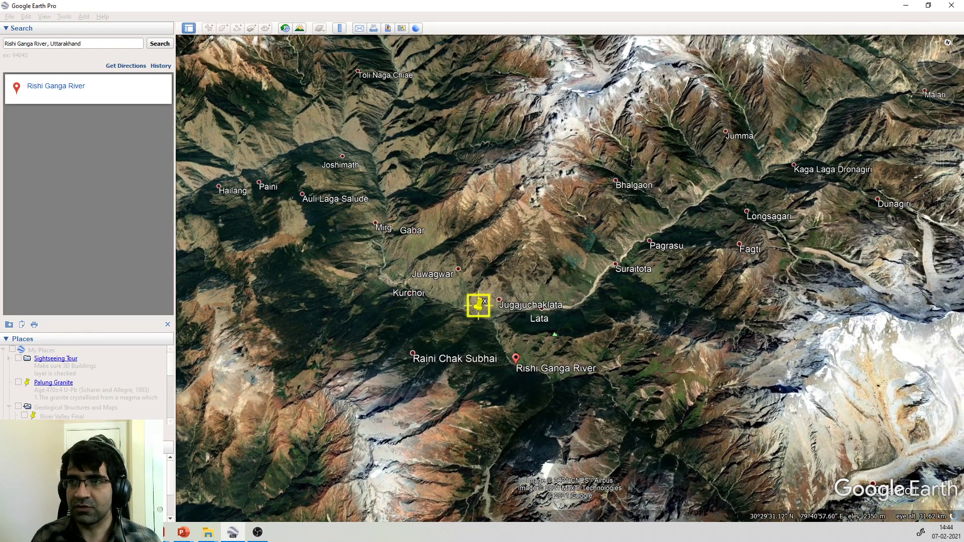
{"action": "left_click_drag", "start_coordinate": [478, 305], "coordinate": [477, 274]}
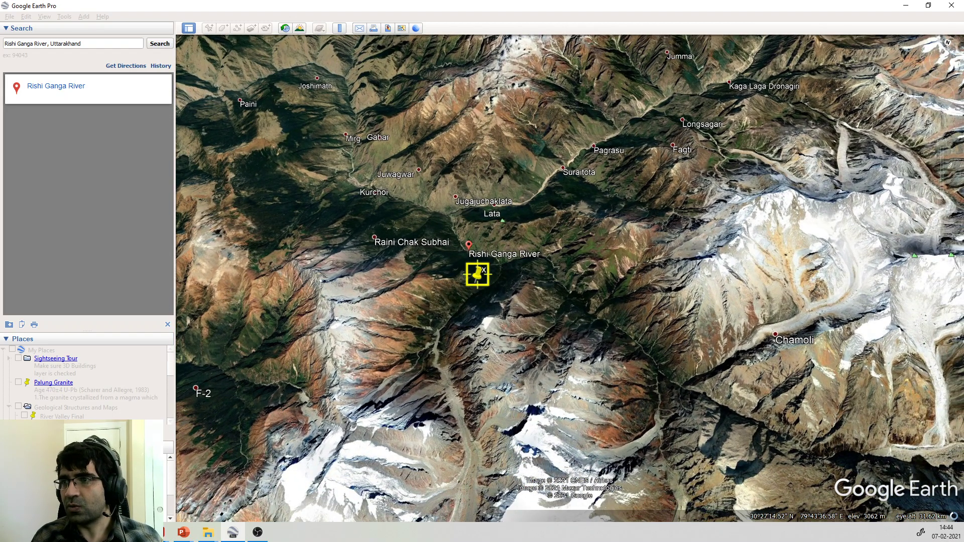
{"action": "left_click_drag", "start_coordinate": [477, 273], "coordinate": [503, 257]}
{"action": "scroll", "coordinate": [503, 257], "scroll_direction": "up", "scroll_amount": 3}
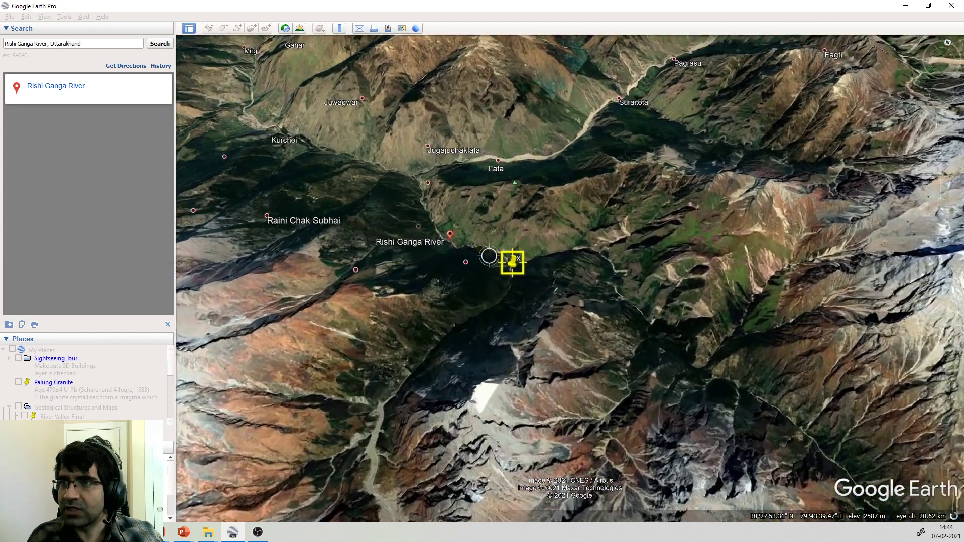
- Move the placemark onto the mountain ridge south of Rishi Ganga River, east of the pale glacier-fed valley
{"action": "scroll", "coordinate": [568, 308], "scroll_direction": "down", "scroll_amount": 2}
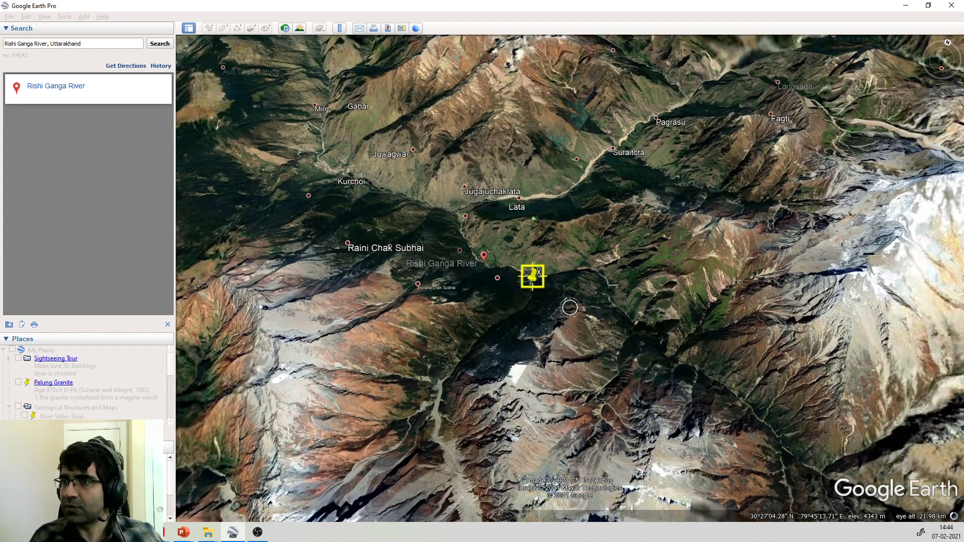
{"action": "left_click_drag", "start_coordinate": [568, 307], "coordinate": [488, 244]}
{"action": "scroll", "coordinate": [459, 219], "scroll_direction": "down", "scroll_amount": 2}
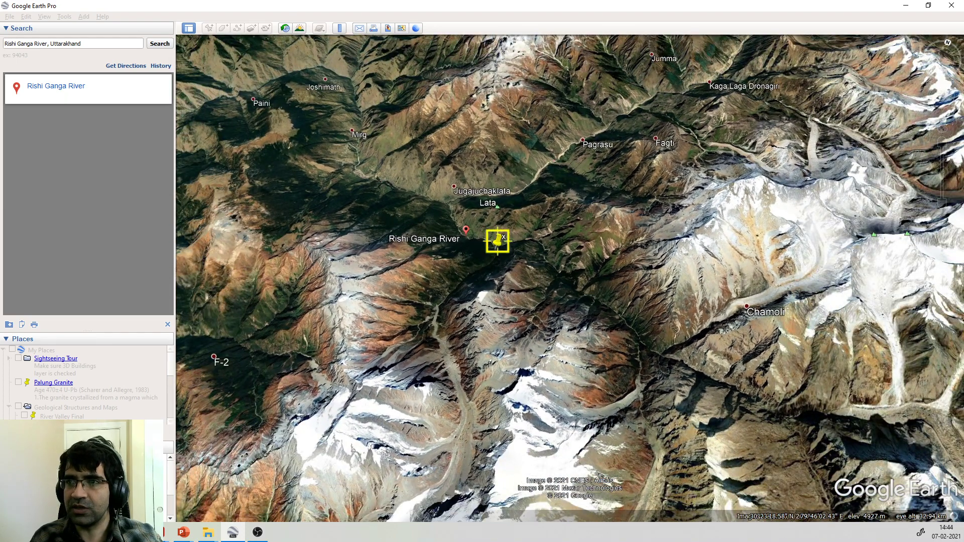
{"action": "scroll", "coordinate": [497, 242], "scroll_direction": "down", "scroll_amount": 3}
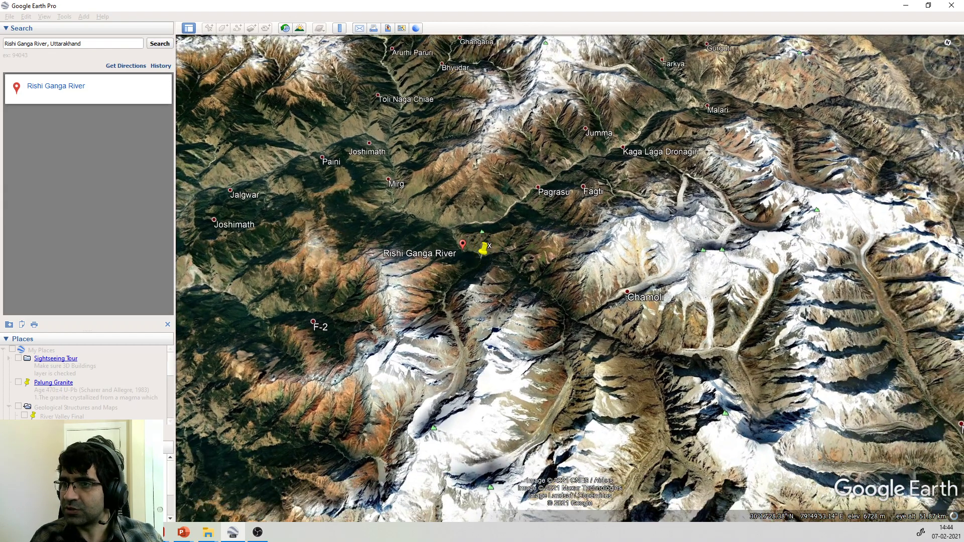
{"action": "scroll", "coordinate": [483, 248], "scroll_direction": "up", "scroll_amount": 3}
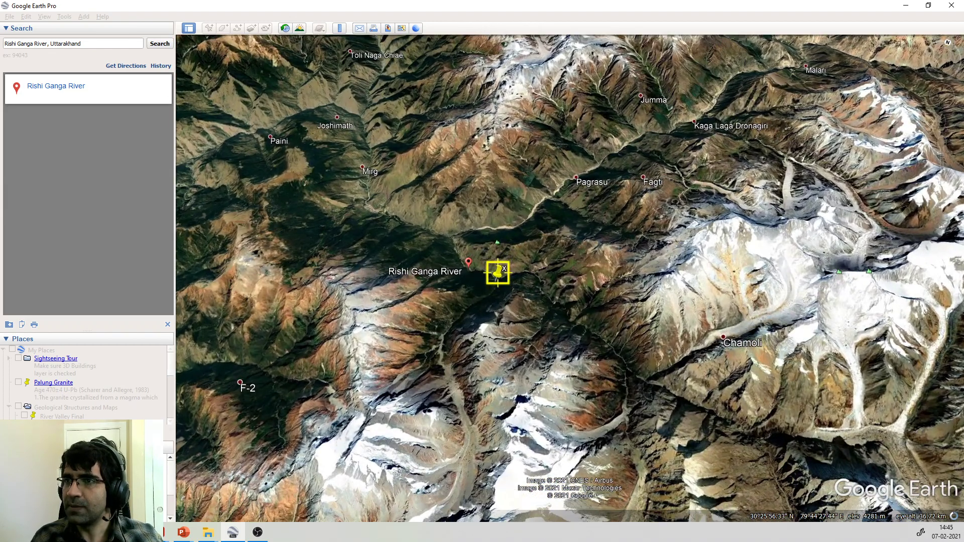
{"action": "mouse_move", "coordinate": [497, 273]}
{"action": "left_mouse_down"}
{"action": "mouse_move", "coordinate": [504, 256]}
{"action": "mouse_move", "coordinate": [454, 232]}
{"action": "mouse_move", "coordinate": [508, 272]}
{"action": "mouse_move", "coordinate": [531, 261]}
{"action": "mouse_move", "coordinate": [565, 284]}
{"action": "mouse_move", "coordinate": [498, 268]}
{"action": "left_mouse_up"}
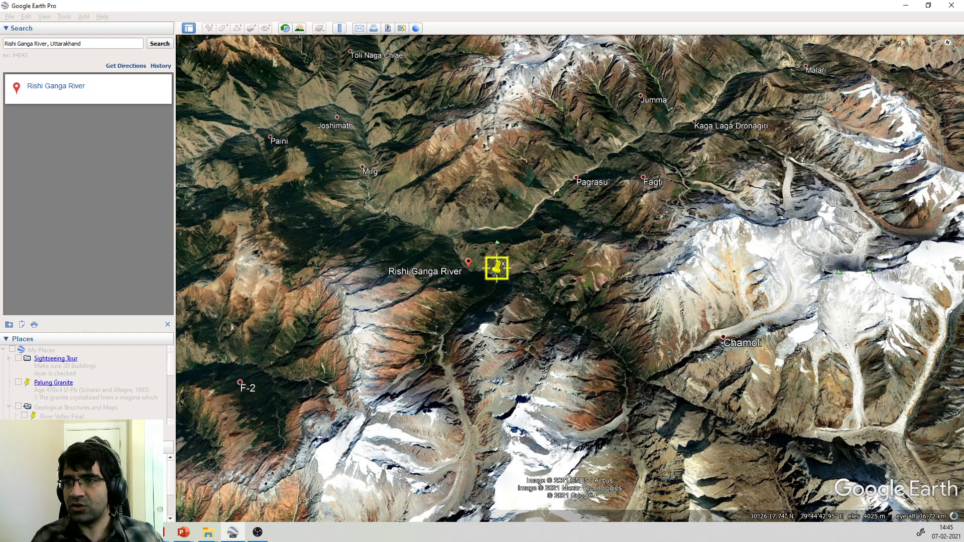
{"action": "left_click_drag", "start_coordinate": [496, 269], "coordinate": [482, 376]}
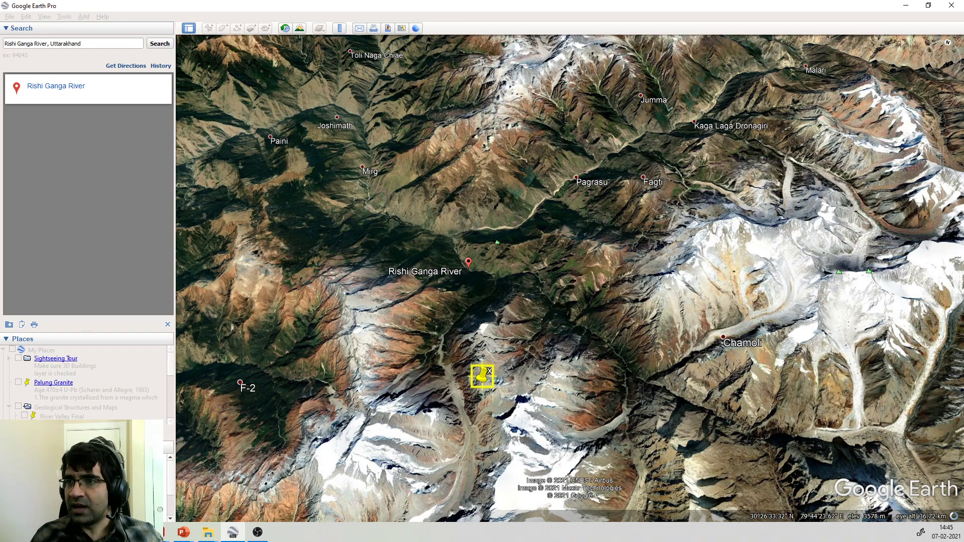
{"action": "mouse_move", "coordinate": [482, 375]}
{"action": "left_mouse_down"}
{"action": "mouse_move", "coordinate": [458, 347]}
{"action": "mouse_move", "coordinate": [485, 367]}
{"action": "left_mouse_up"}
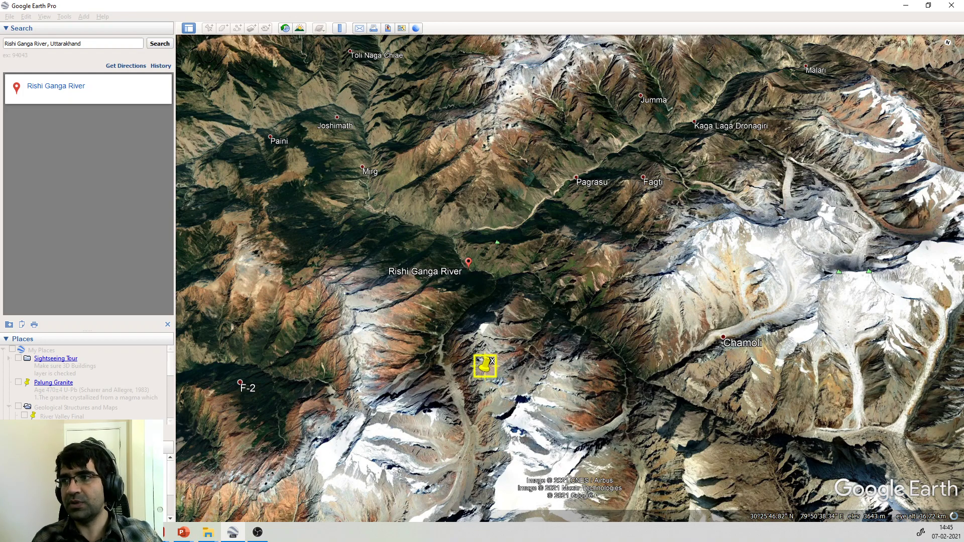
- Reposition the placemark southeast of the snow-capped peak, clear of the pale valley below Morana Chak Subhai
{"action": "scroll", "coordinate": [461, 389], "scroll_direction": "up", "scroll_amount": 3}
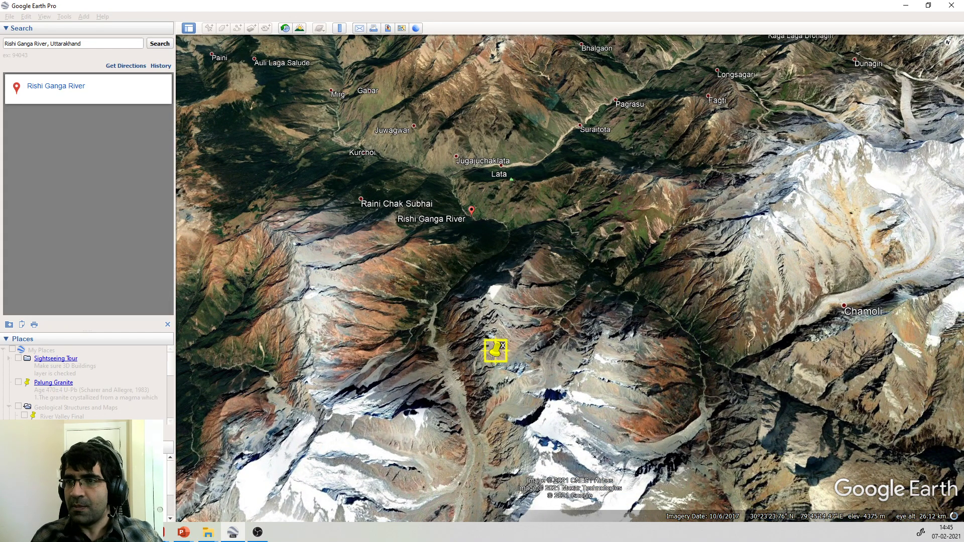
{"action": "scroll", "coordinate": [467, 347], "scroll_direction": "up", "scroll_amount": 3}
{"action": "scroll", "coordinate": [466, 346], "scroll_direction": "up", "scroll_amount": 2}
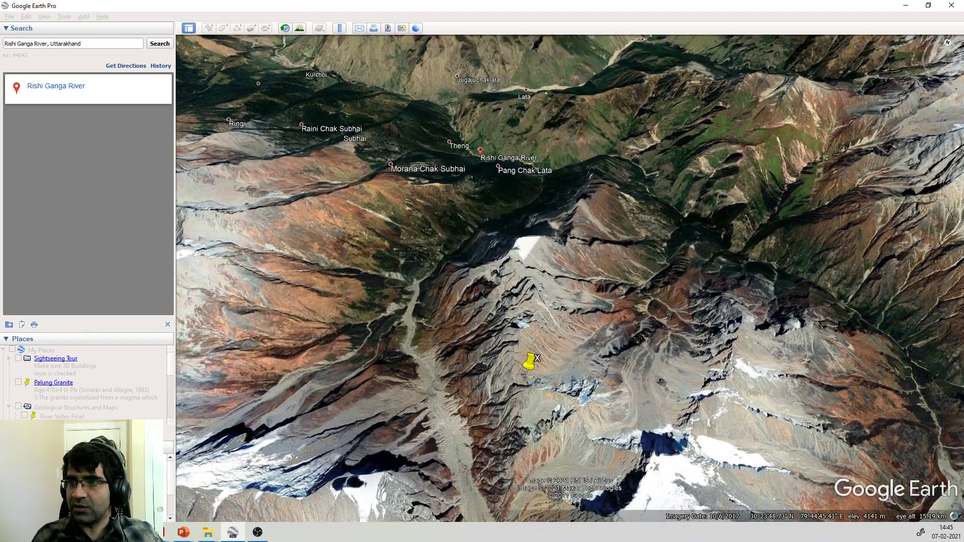
{"action": "left_click_drag", "start_coordinate": [454, 311], "coordinate": [468, 394]}
{"action": "left_click_drag", "start_coordinate": [551, 465], "coordinate": [628, 482]}
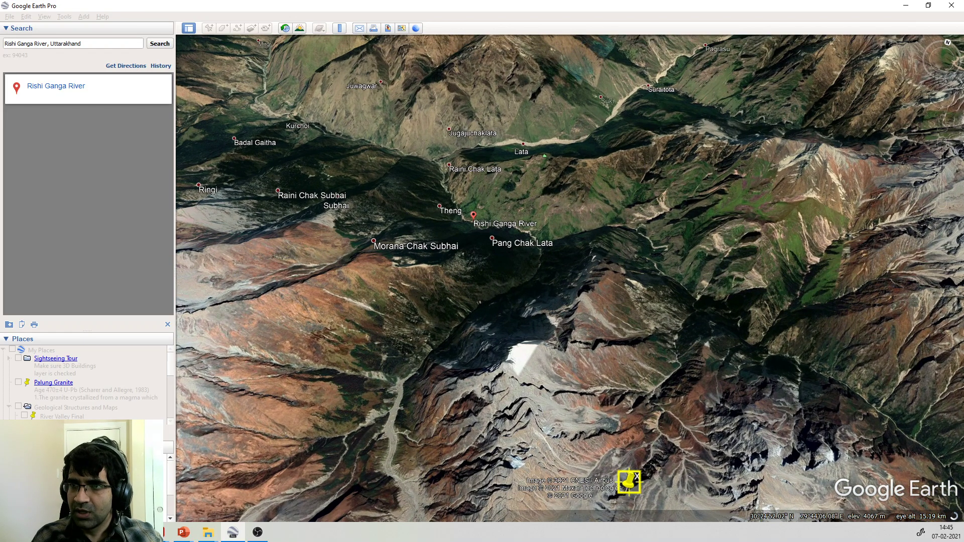
{"action": "middle_click_drag", "start_coordinate": [404, 396], "coordinate": [405, 449]}
{"action": "left_click_drag", "start_coordinate": [404, 449], "coordinate": [697, 502]}
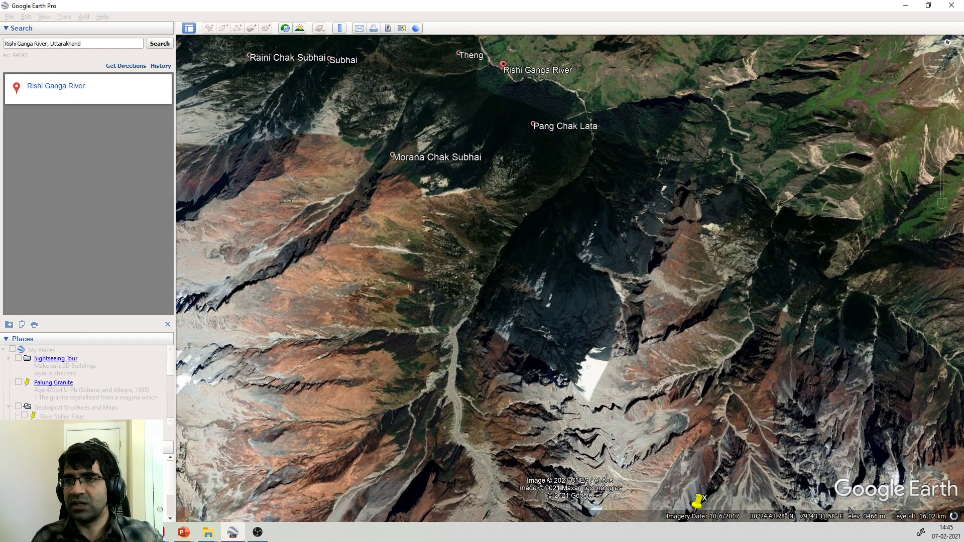
- Step the historical imagery of the valley south of Morana Chak Subhai back to January 2016 and forward to September 2017
{"action": "scroll", "coordinate": [451, 377], "scroll_direction": "up", "scroll_amount": 2}
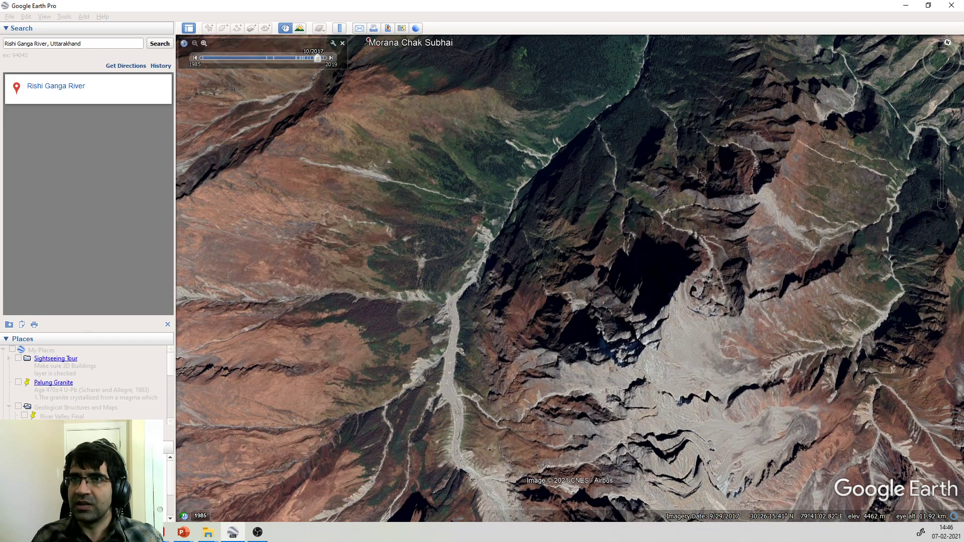
{"action": "left_click", "coordinate": [195, 57]}
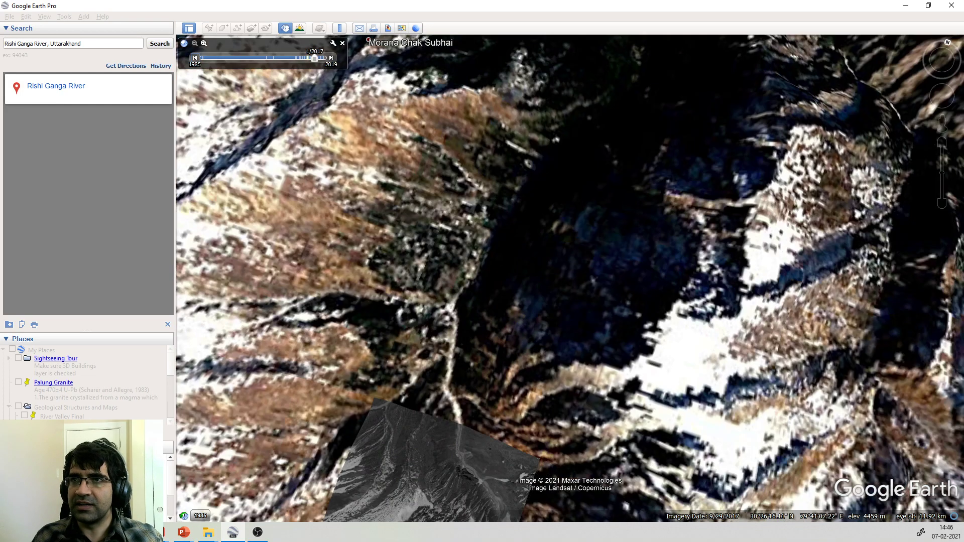
{"action": "left_click", "coordinate": [195, 58]}
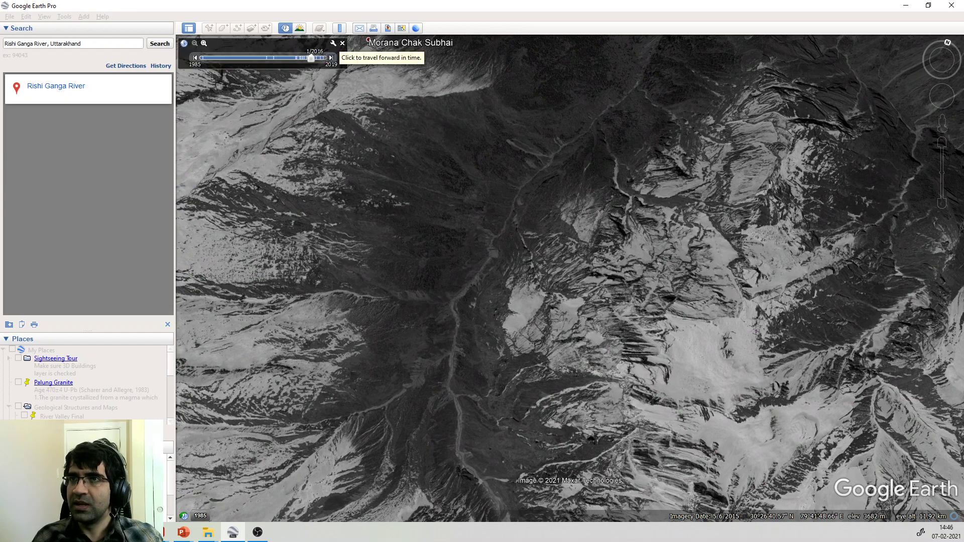
{"action": "left_click", "coordinate": [331, 57]}
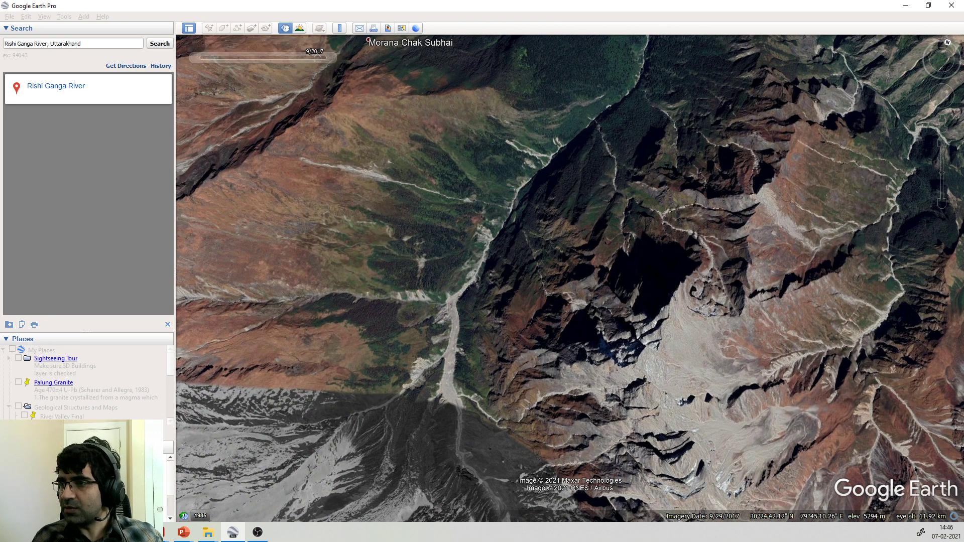
- Compare the river channel up close in the May 2015 and September 2017 historical imagery
{"action": "left_click_drag", "start_coordinate": [489, 275], "coordinate": [492, 289]}
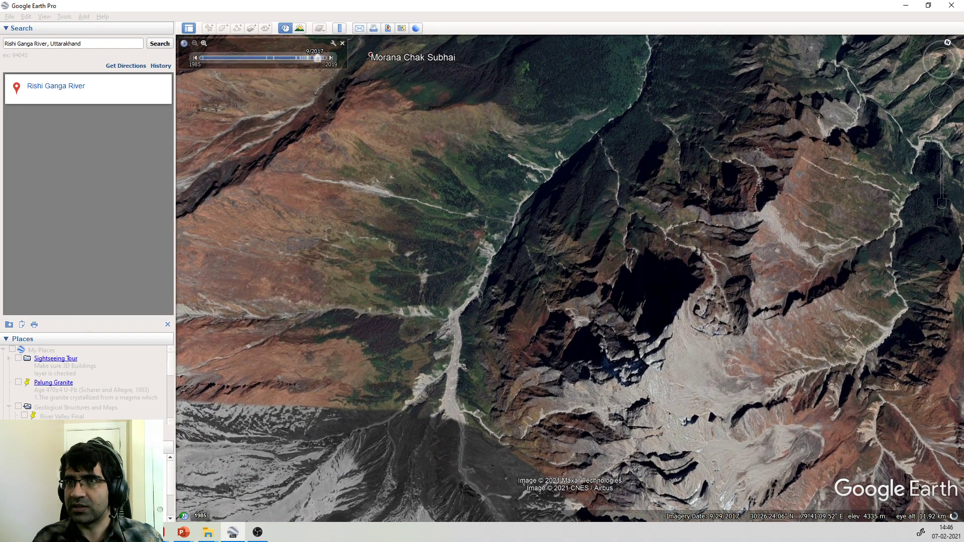
{"action": "scroll", "coordinate": [452, 376], "scroll_direction": "up", "scroll_amount": 1}
{"action": "scroll", "coordinate": [453, 375], "scroll_direction": "up", "scroll_amount": 5}
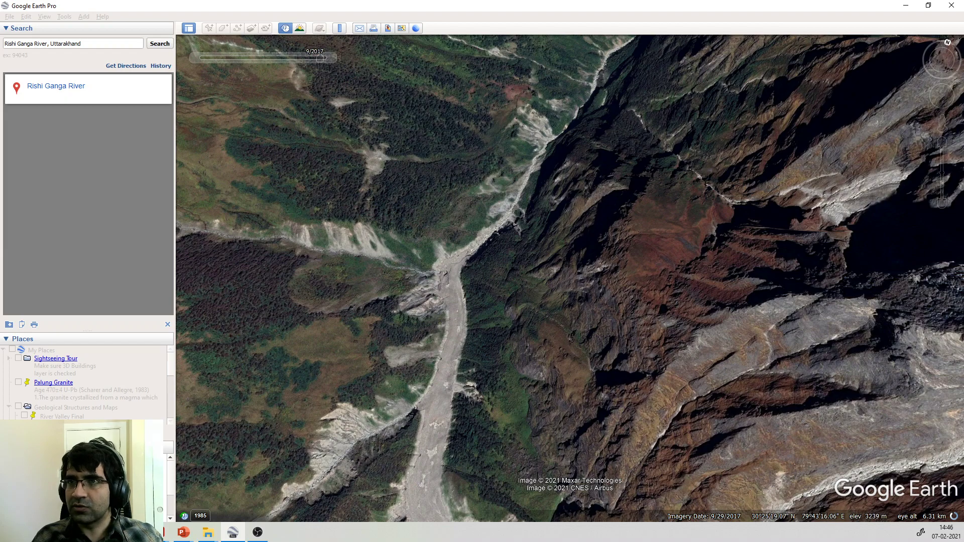
{"action": "left_click_drag", "start_coordinate": [320, 58], "coordinate": [311, 58]}
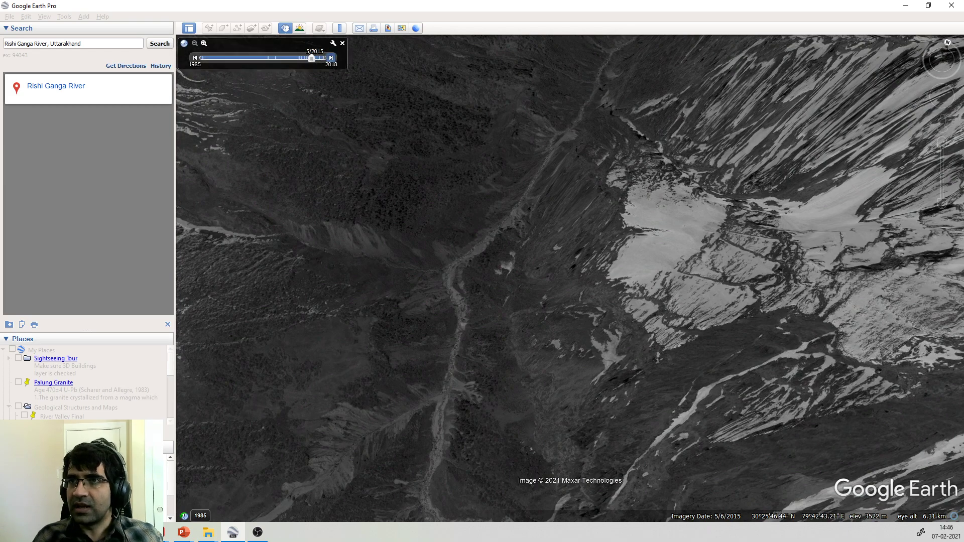
{"action": "left_click", "coordinate": [331, 58]}
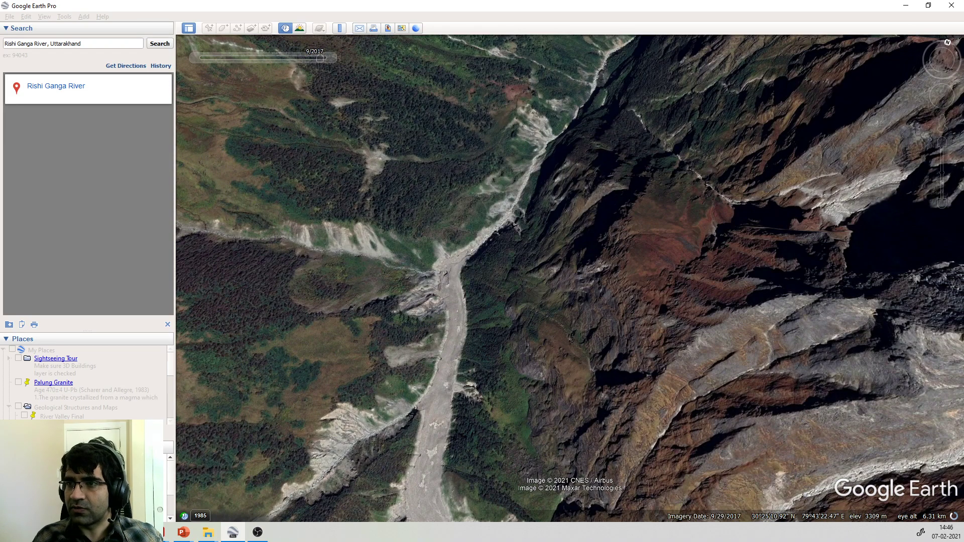
- Advance the historical imagery to October 2017 and examine the broad pale river channel, its tributary junctions and the narrow gorge downstream
{"action": "left_click_drag", "start_coordinate": [454, 321], "coordinate": [438, 248]}
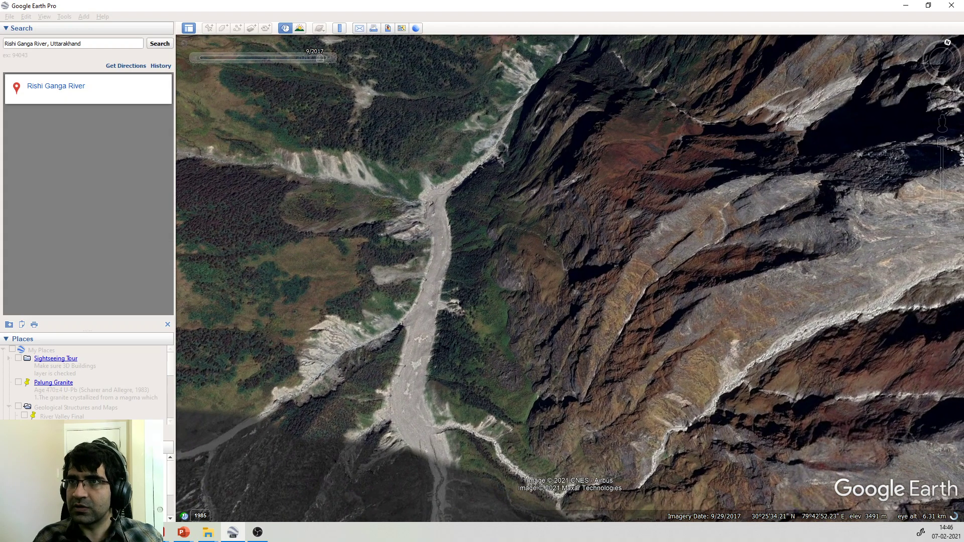
{"action": "left_click", "coordinate": [331, 58]}
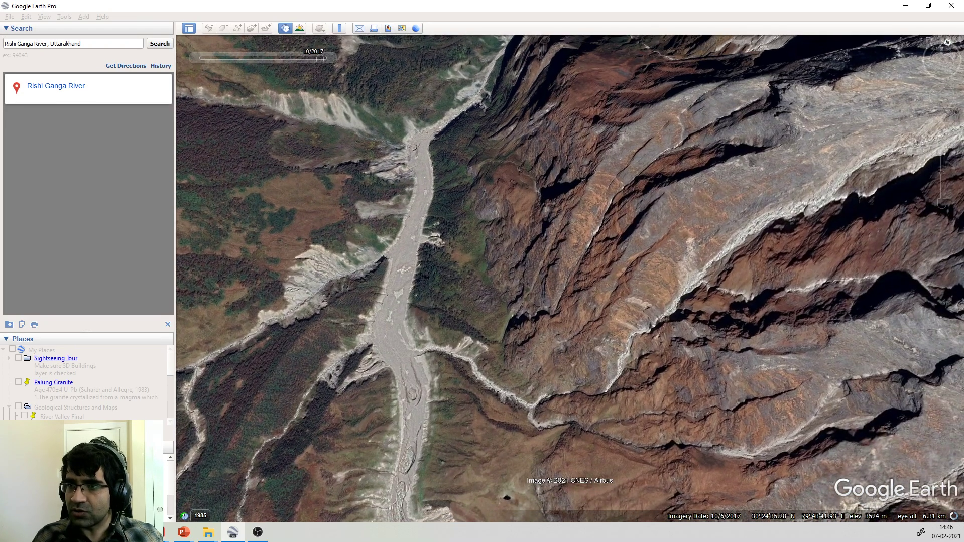
{"action": "left_click_drag", "start_coordinate": [437, 312], "coordinate": [436, 272]}
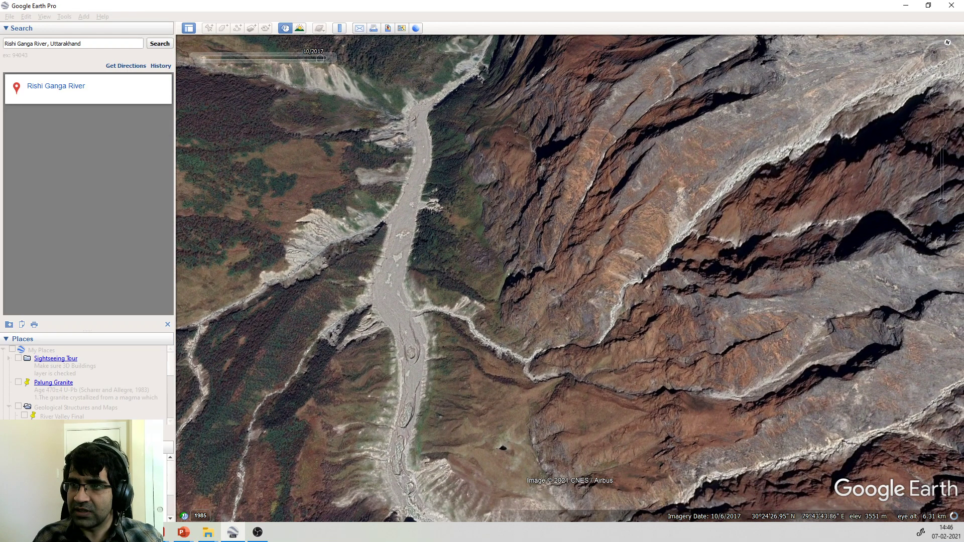
{"action": "scroll", "coordinate": [399, 475], "scroll_direction": "up", "scroll_amount": 3}
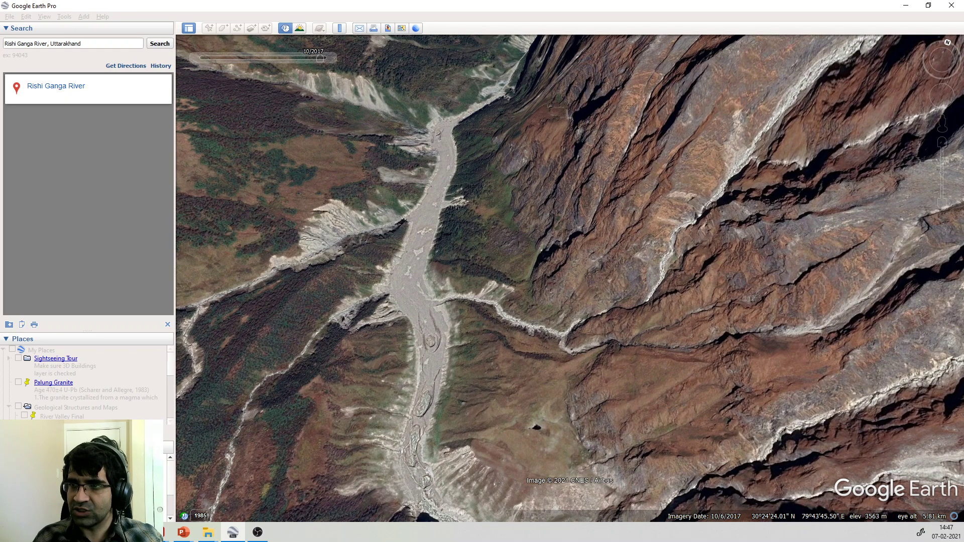
{"action": "scroll", "coordinate": [421, 382], "scroll_direction": "up", "scroll_amount": 5}
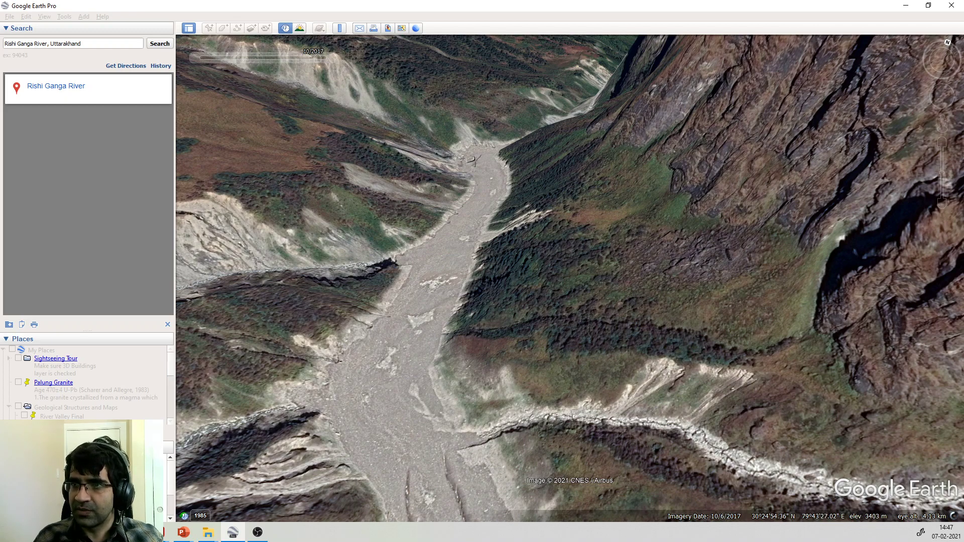
{"action": "key", "text": "Up"}
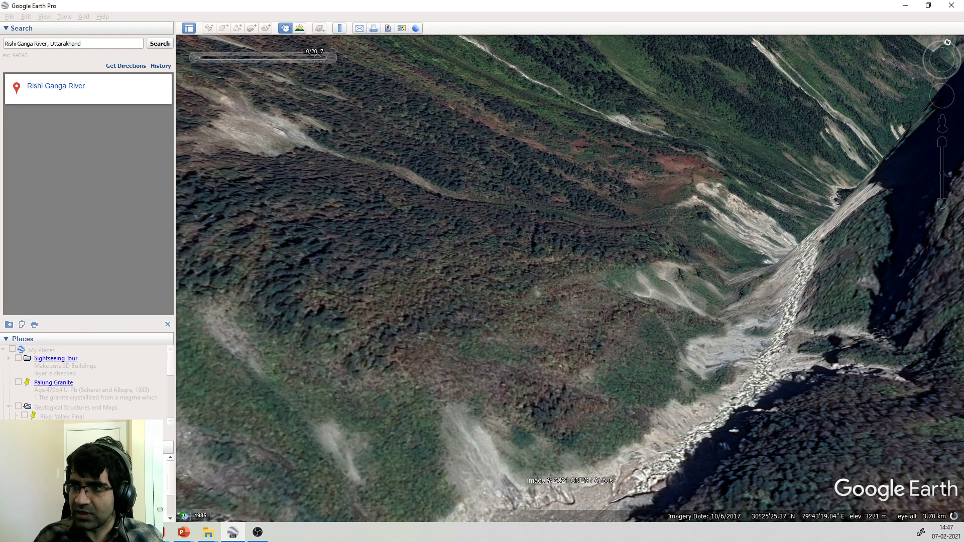
{"action": "scroll", "coordinate": [600, 422], "scroll_direction": "down", "scroll_amount": 3}
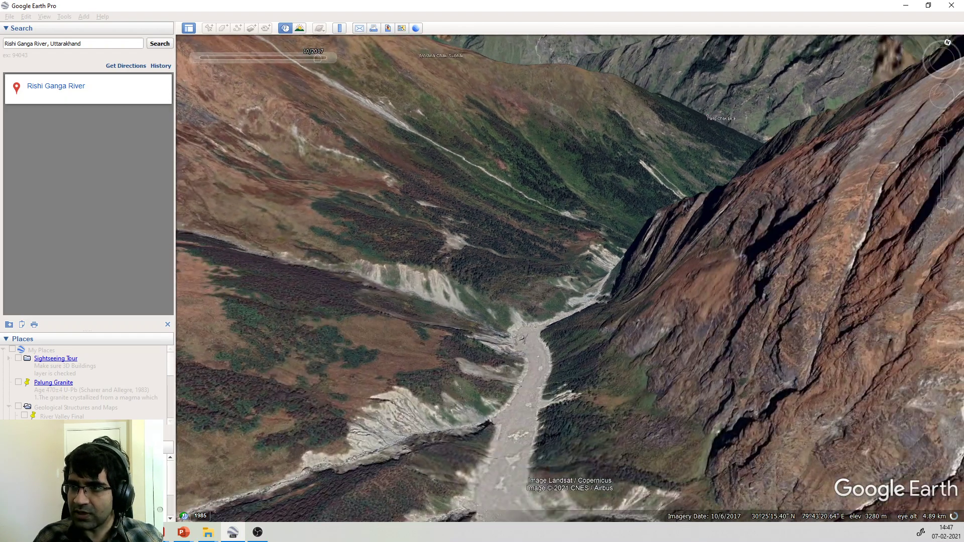
- Compare the broad pale river channel up close by stepping the historical imagery back to May 2015 and forward to September 2017
{"action": "left_click_drag", "start_coordinate": [522, 338], "coordinate": [493, 279]}
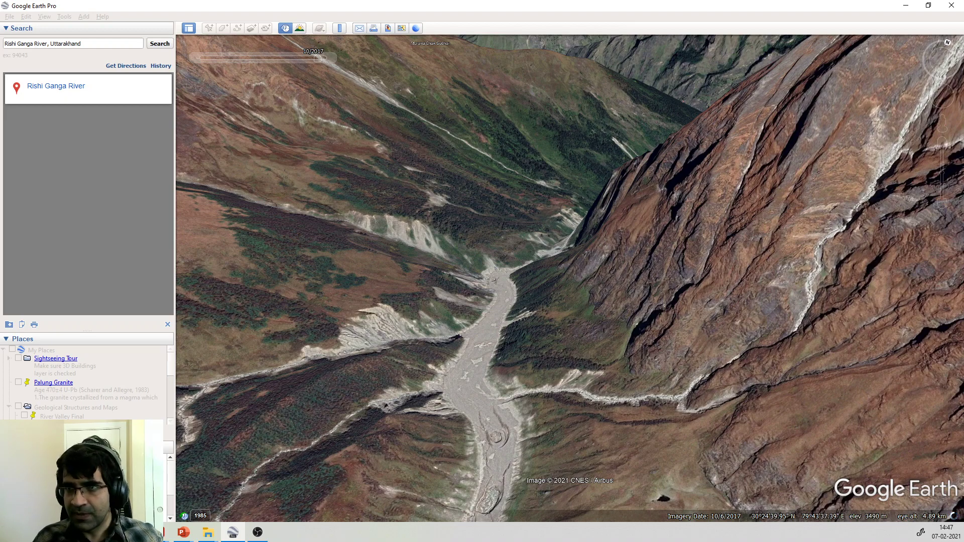
{"action": "left_click_drag", "start_coordinate": [483, 352], "coordinate": [478, 434]}
{"action": "mouse_move", "coordinate": [478, 434]}
{"action": "middle_mouse_down"}
{"action": "mouse_move", "coordinate": [478, 482]}
{"action": "mouse_move", "coordinate": [473, 326]}
{"action": "middle_mouse_up"}
{"action": "middle_click_drag", "start_coordinate": [477, 436], "coordinate": [476, 392]}
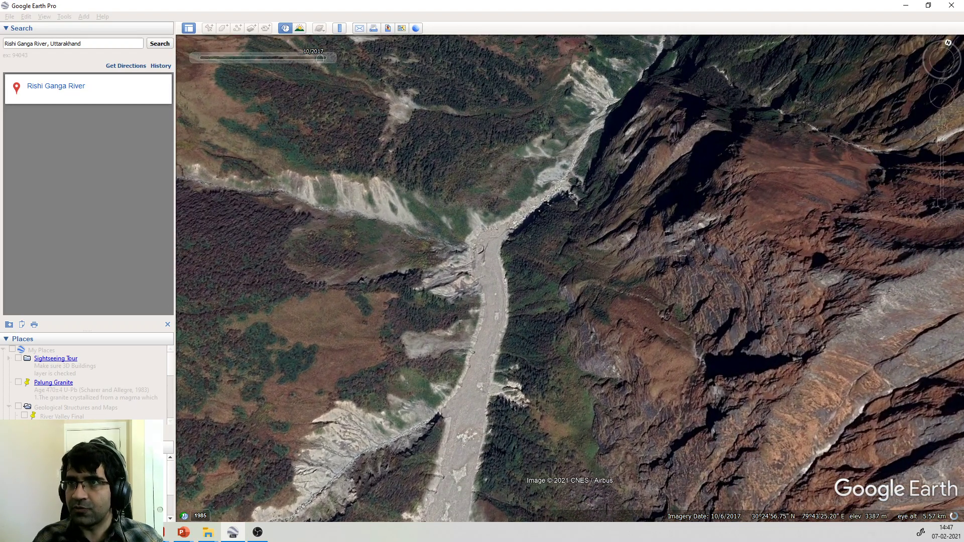
{"action": "scroll", "coordinate": [477, 468], "scroll_direction": "up", "scroll_amount": 3}
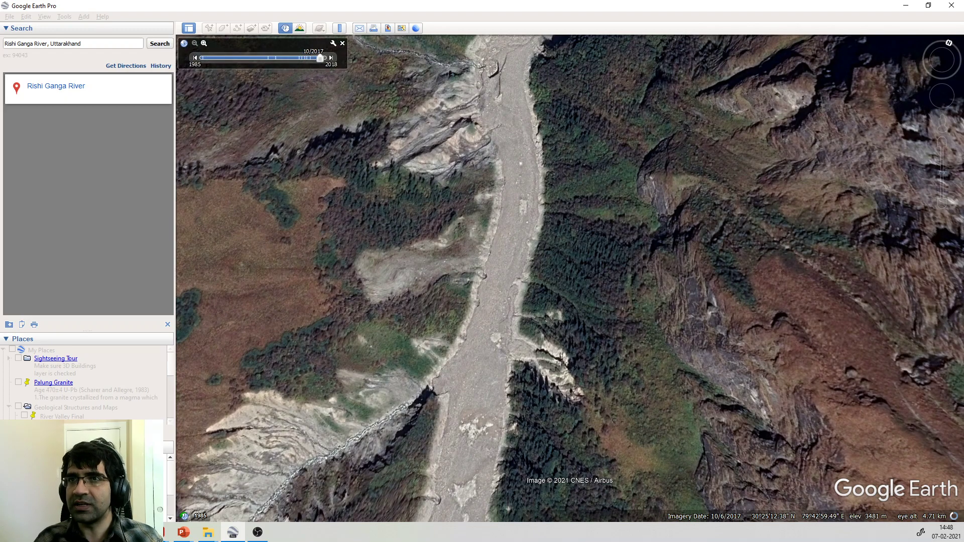
{"action": "left_click", "coordinate": [195, 58]}
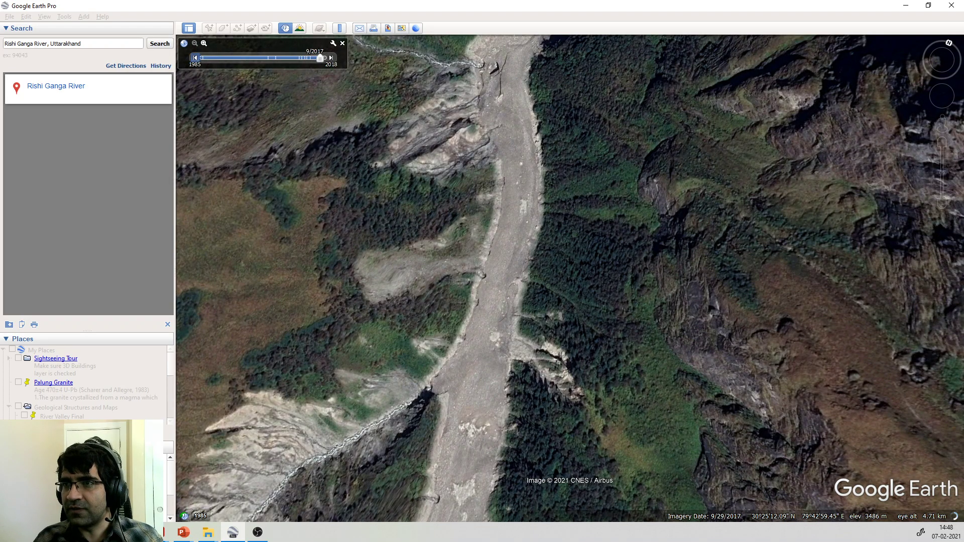
{"action": "left_click", "coordinate": [195, 58]}
{"action": "left_click", "coordinate": [195, 57]}
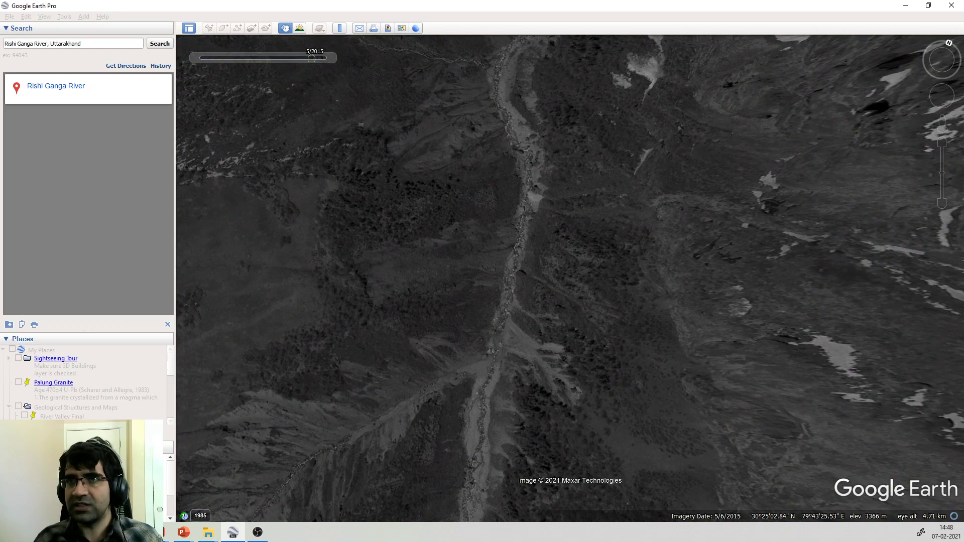
{"action": "left_click", "coordinate": [331, 58]}
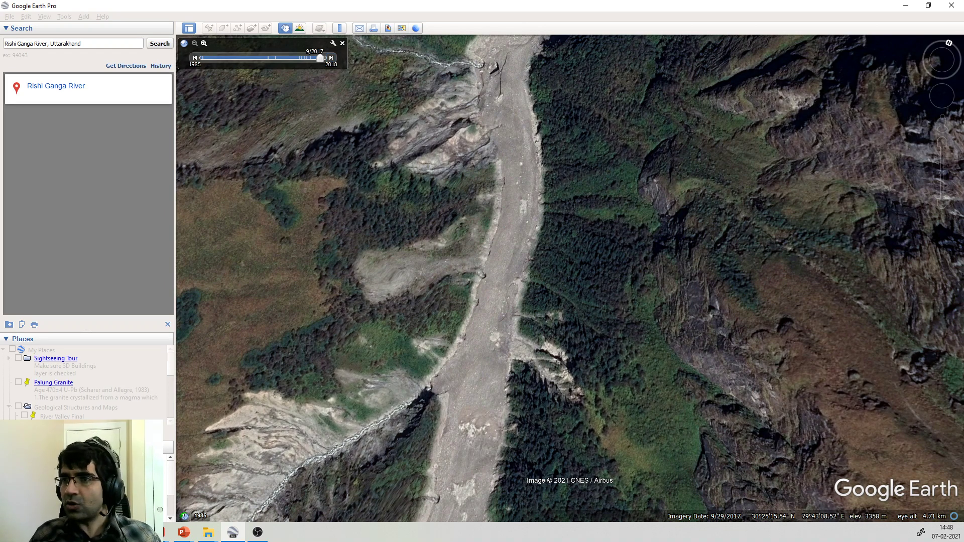
- Examine the narrow gorge below the broad pale channel and the surrounding slopes from several angles in the September 2017 imagery
{"action": "scroll", "coordinate": [569, 278], "scroll_direction": "down", "scroll_amount": 3}
{"action": "left_click_drag", "start_coordinate": [502, 341], "coordinate": [448, 201]}
{"action": "left_click_drag", "start_coordinate": [477, 281], "coordinate": [442, 417]}
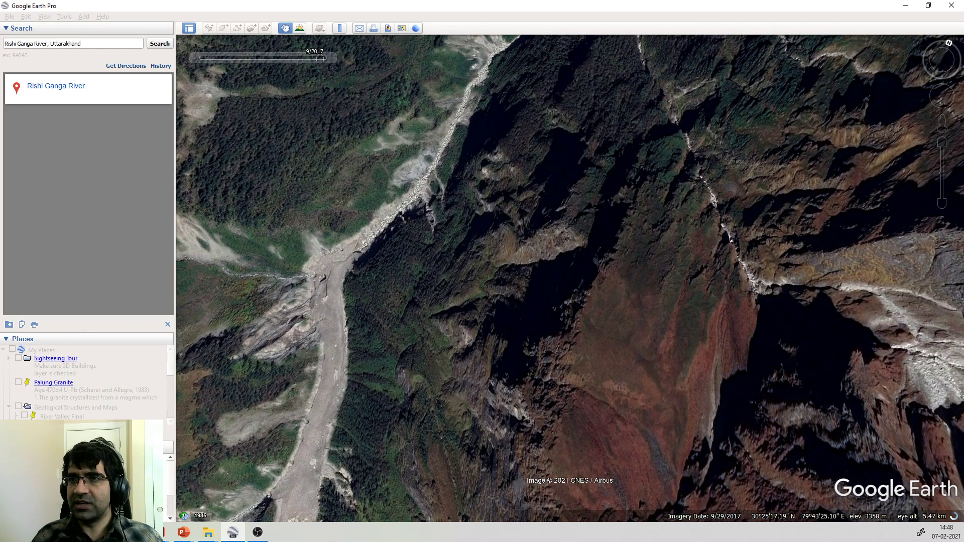
{"action": "scroll", "coordinate": [569, 279], "scroll_direction": "down", "scroll_amount": 2}
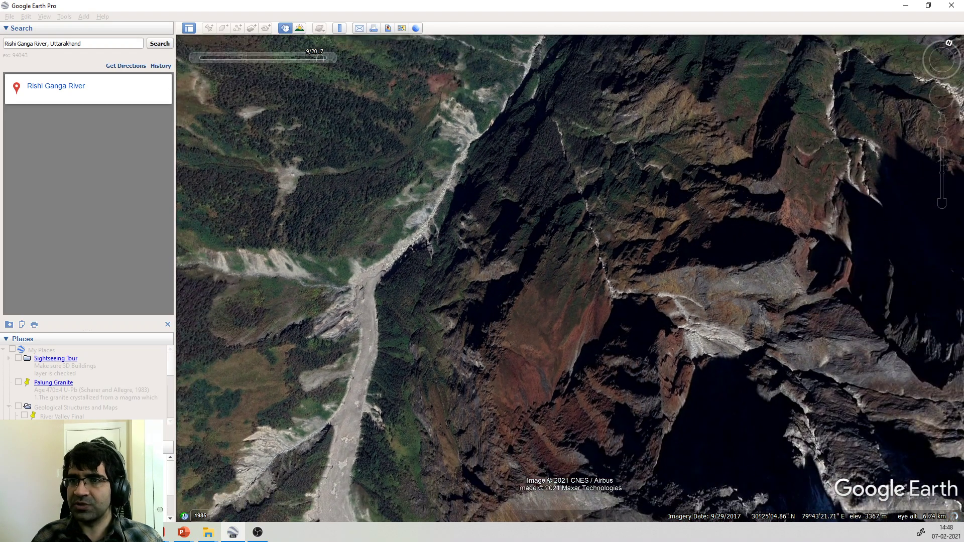
{"action": "middle_click_drag", "start_coordinate": [333, 390], "coordinate": [427, 389]}
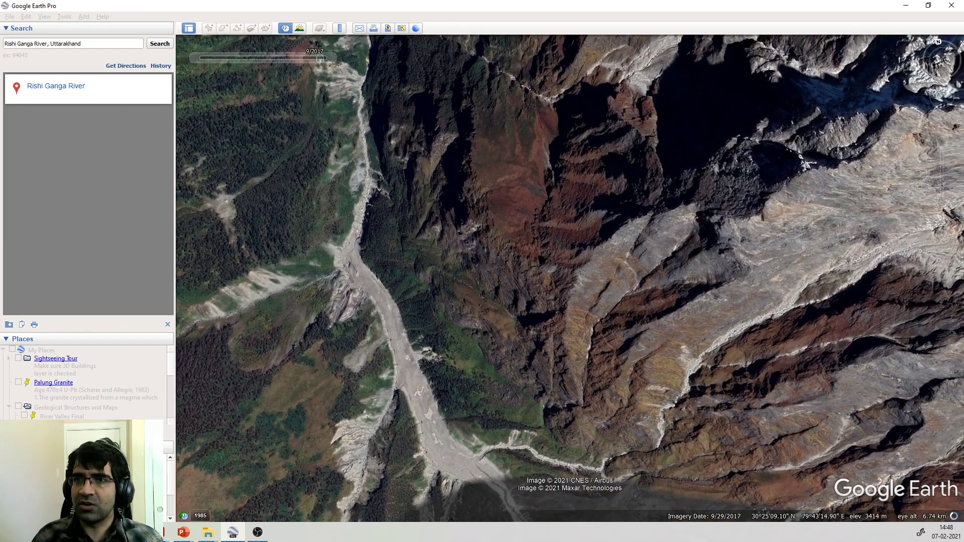
{"action": "middle_click_drag", "start_coordinate": [344, 331], "coordinate": [352, 287]}
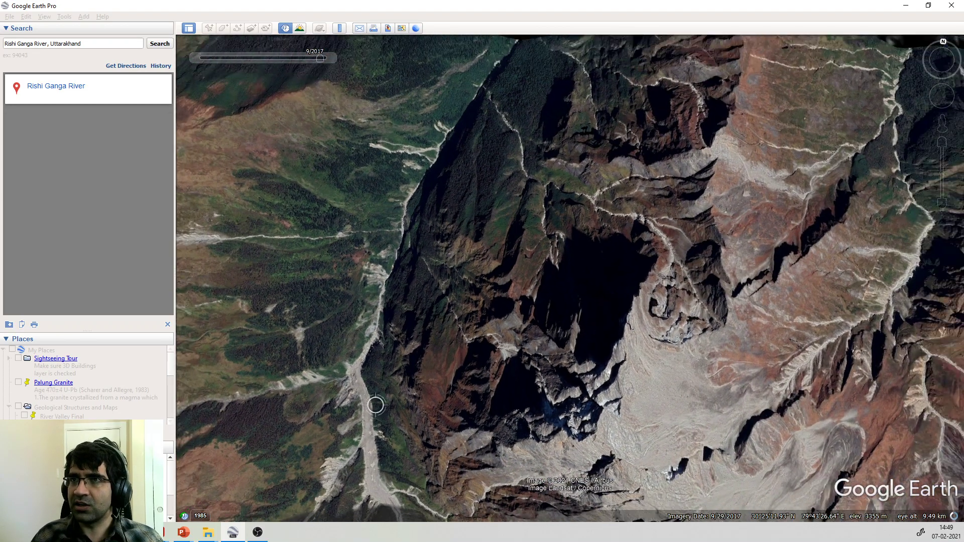
- Trace the river downstream past Pang Chak Lata and the Rishi Ganga River marker to Raini Chak Lata, then west to Topoban and Chamtoli
{"action": "scroll", "coordinate": [381, 406], "scroll_direction": "down", "scroll_amount": 3}
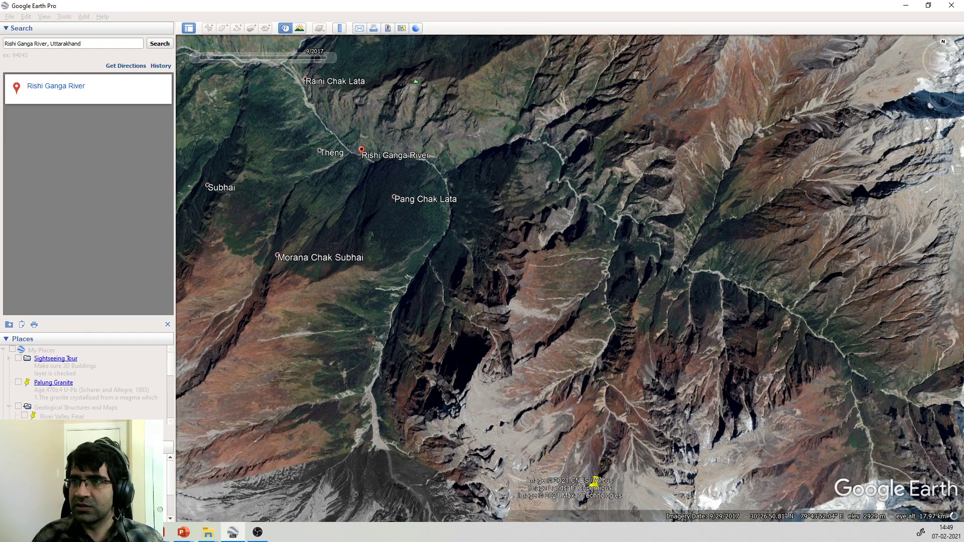
{"action": "left_click_drag", "start_coordinate": [391, 146], "coordinate": [394, 243]}
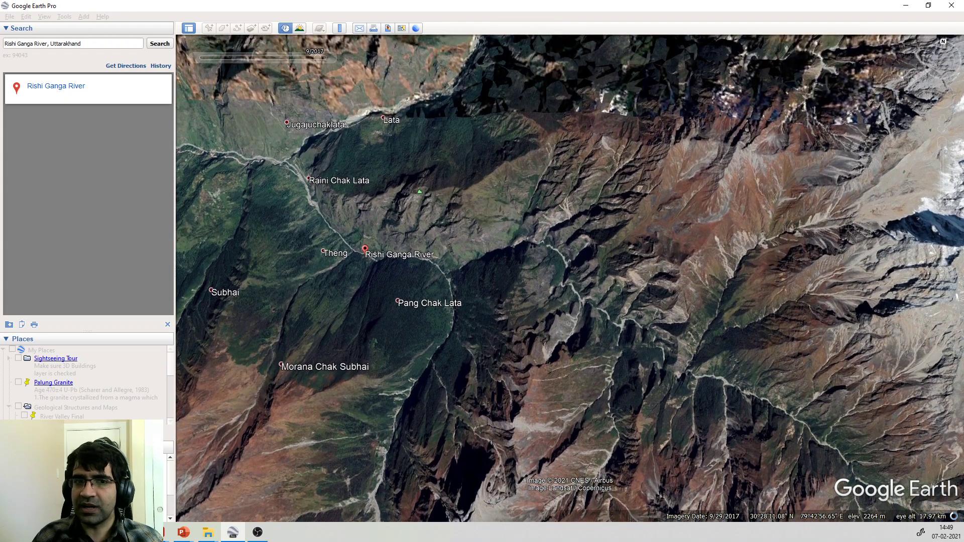
{"action": "scroll", "coordinate": [459, 315], "scroll_direction": "up", "scroll_amount": 4}
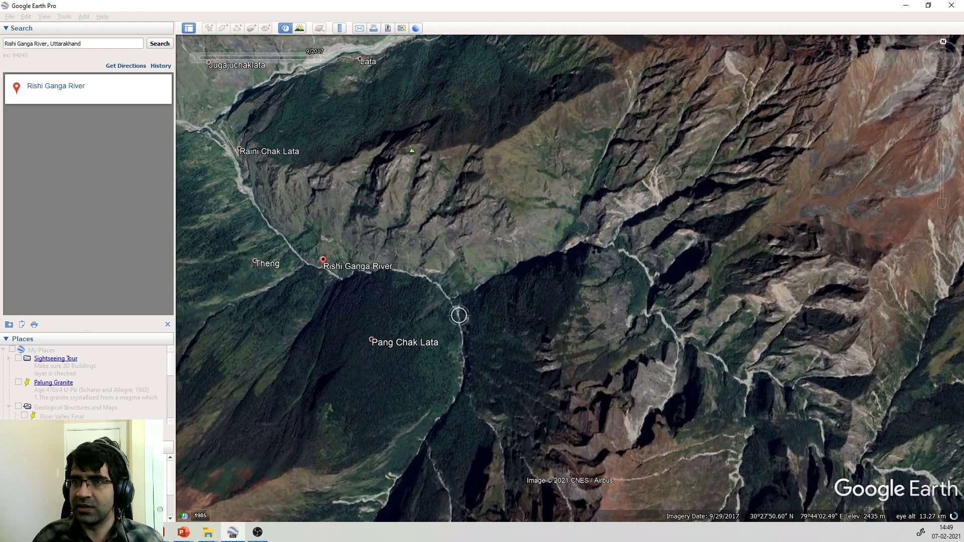
{"action": "left_click_drag", "start_coordinate": [309, 248], "coordinate": [450, 314]}
{"action": "left_click_drag", "start_coordinate": [374, 267], "coordinate": [465, 306]}
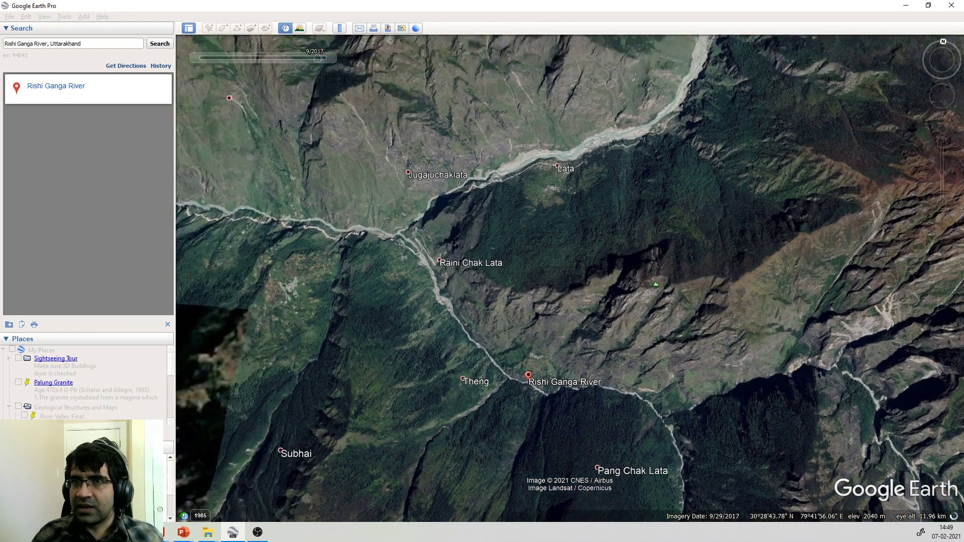
{"action": "left_click_drag", "start_coordinate": [402, 251], "coordinate": [471, 285]}
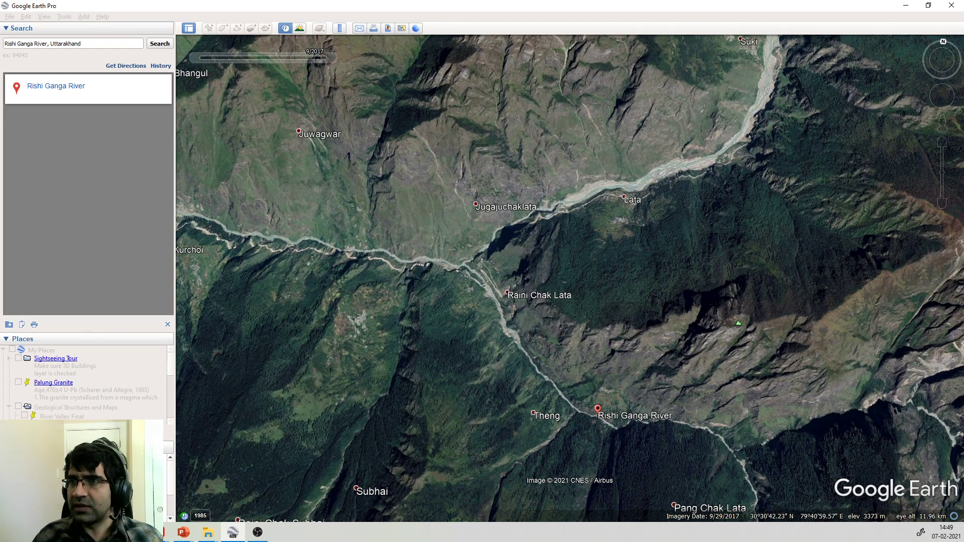
{"action": "key", "text": "Down"}
{"action": "key", "text": "Right"}
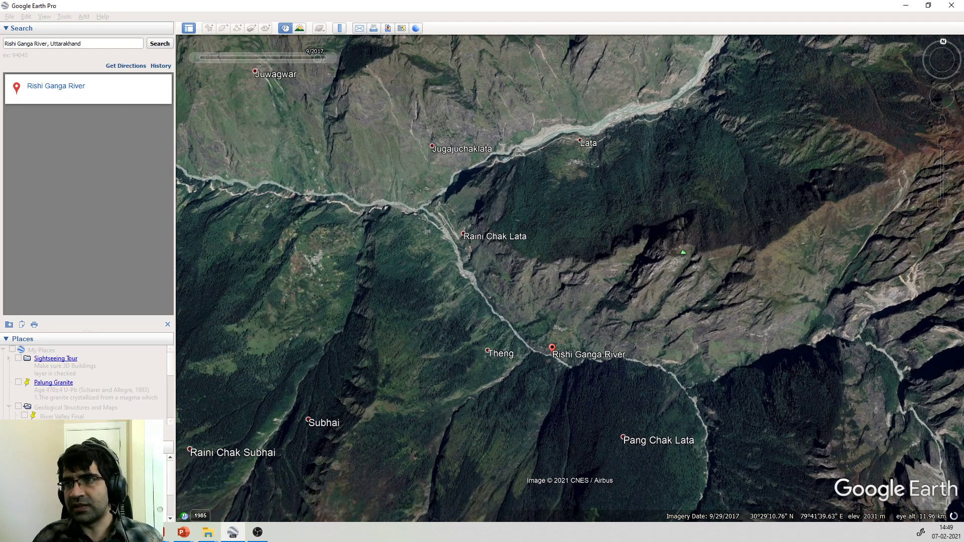
{"action": "left_click_drag", "start_coordinate": [259, 206], "coordinate": [479, 278]}
{"action": "scroll", "coordinate": [479, 278], "scroll_direction": "down", "scroll_amount": 2}
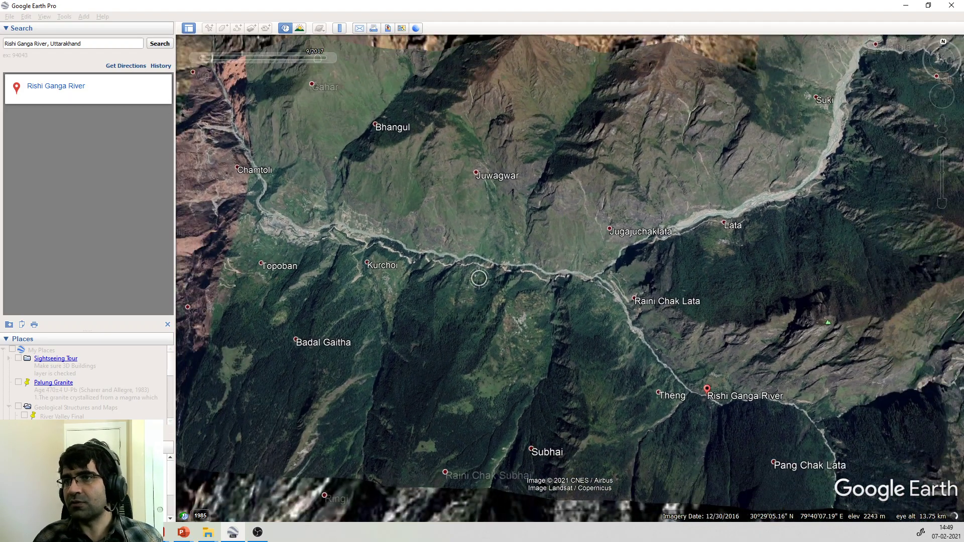
{"action": "scroll", "coordinate": [478, 277], "scroll_direction": "down", "scroll_amount": 3}
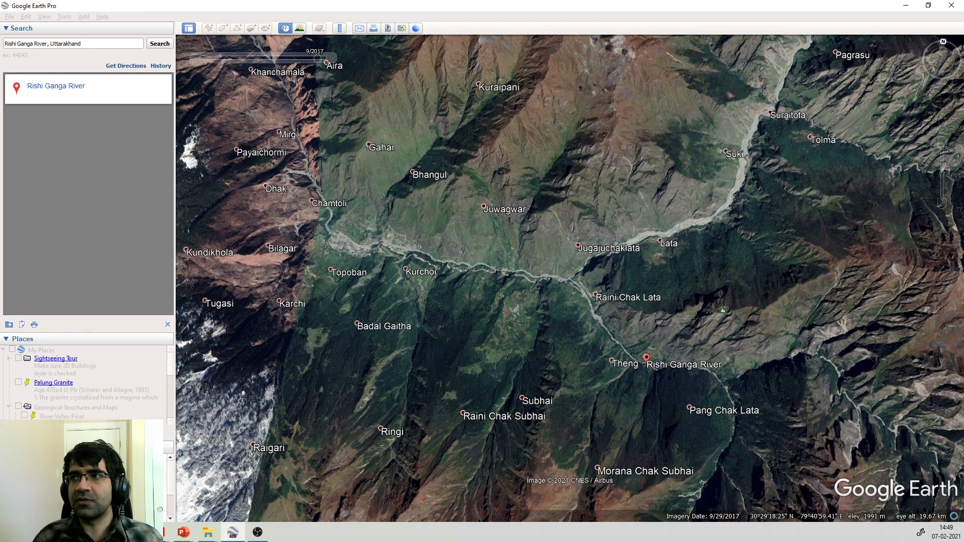
- Trace the river back upstream from Raini Chak Lata to the broad pale channel south of Morana Chak Subhai and inspect it closely
{"action": "left_click_drag", "start_coordinate": [552, 276], "coordinate": [477, 291]}
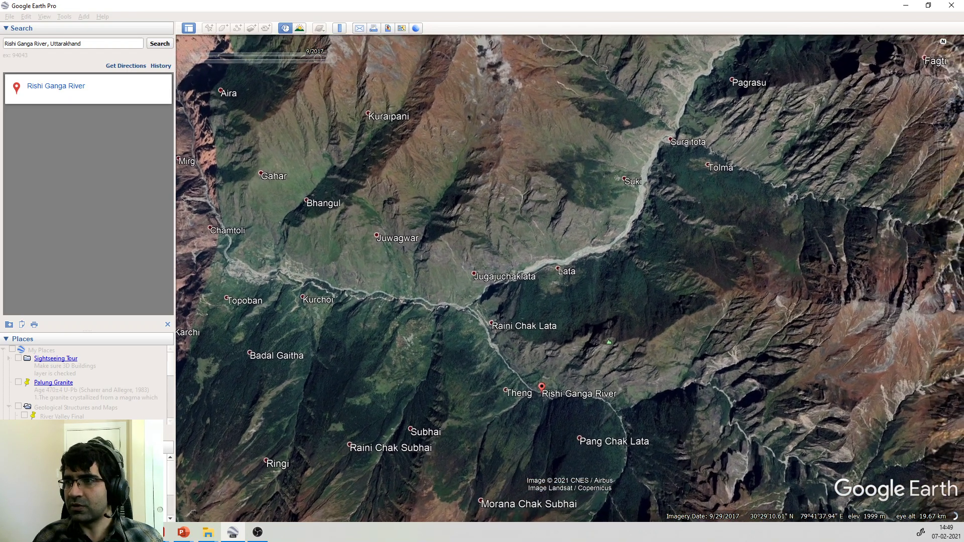
{"action": "key", "text": "Down"}
{"action": "key", "text": "Right"}
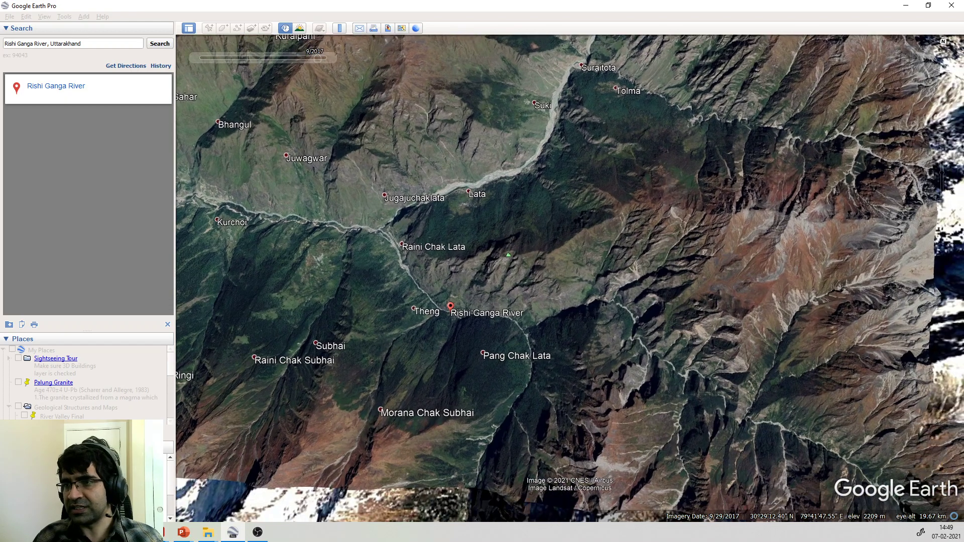
{"action": "key", "text": "Down"}
{"action": "key", "text": "Right"}
{"action": "scroll", "coordinate": [456, 416], "scroll_direction": "up", "scroll_amount": 3}
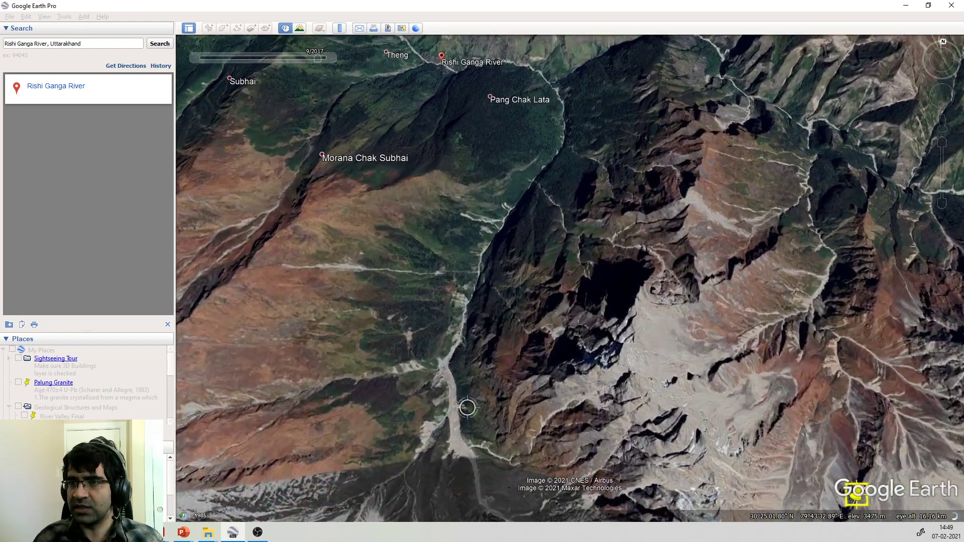
{"action": "scroll", "coordinate": [457, 416], "scroll_direction": "up", "scroll_amount": 3}
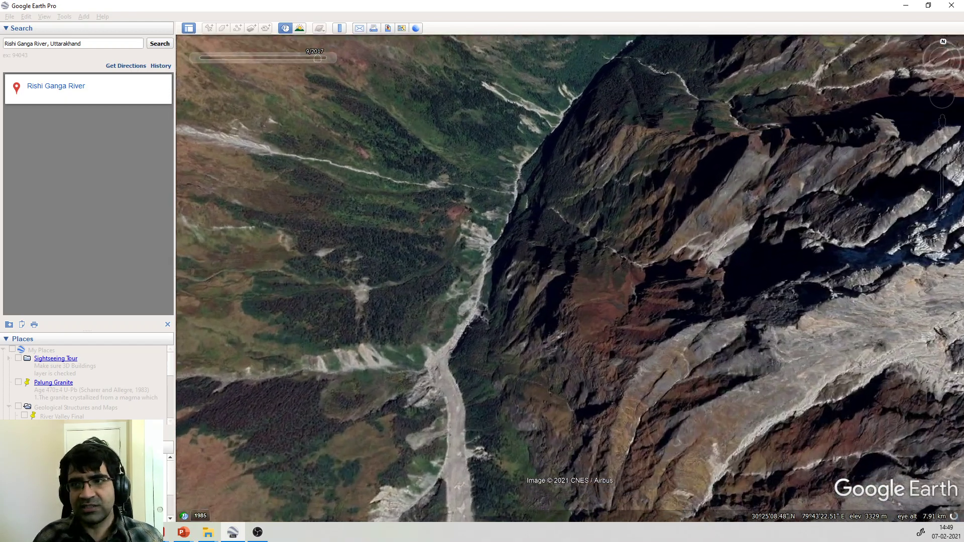